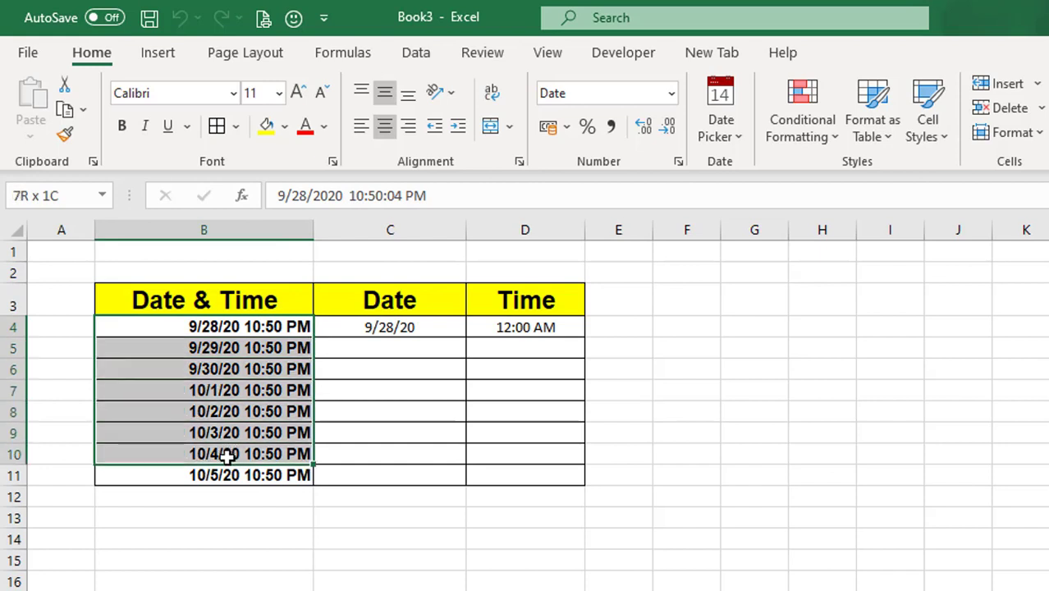
Centre the Date & Time values in B4:B11 both horizontally and vertically.
click(385, 130)
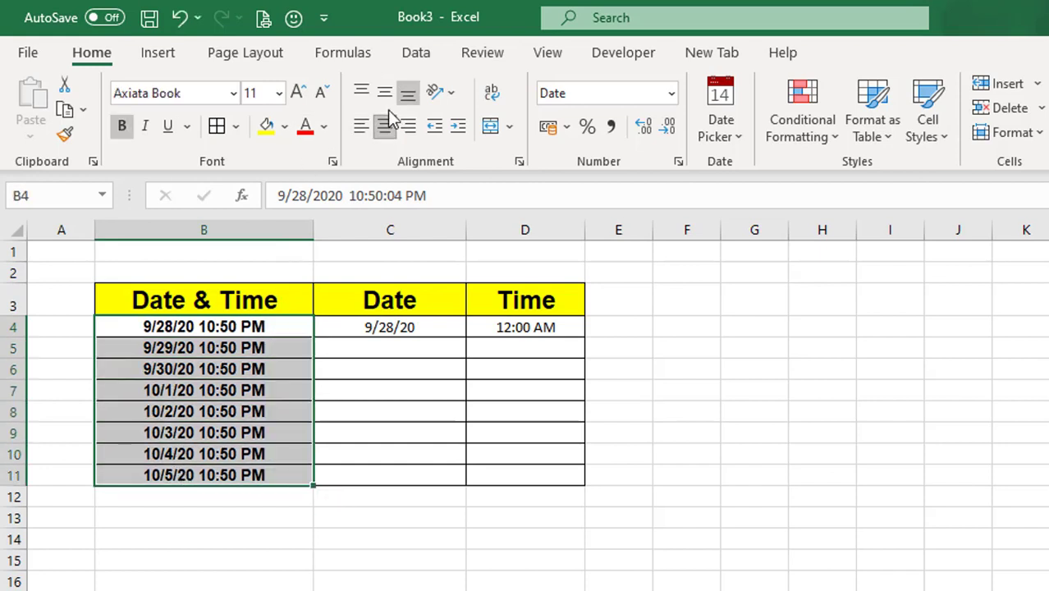
click(384, 95)
click(239, 553)
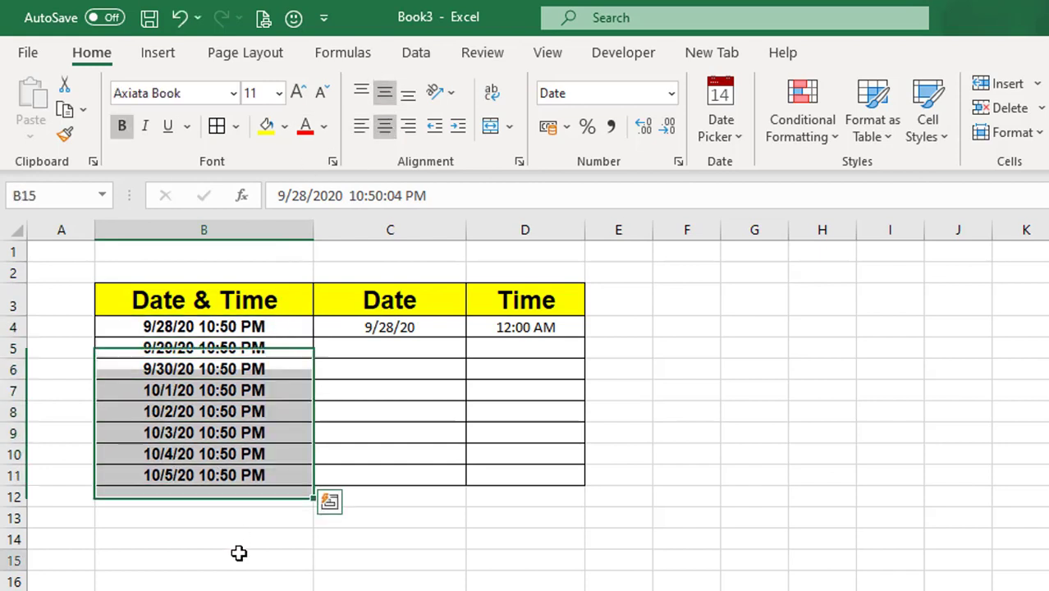
click(196, 329)
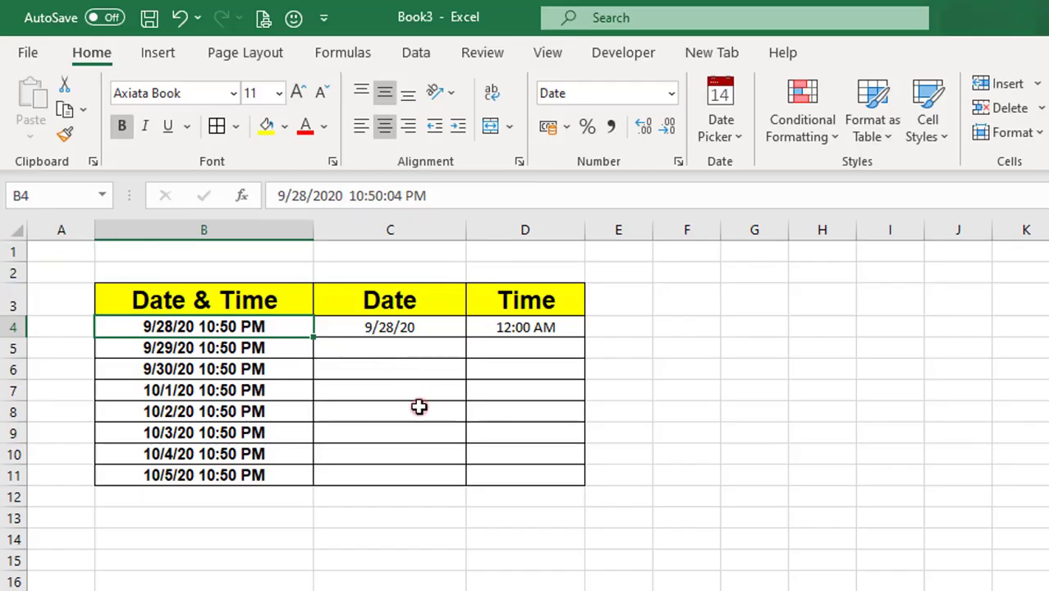
Clear the existing Date and Time formulas from cells C4 and D4.
click(419, 408)
click(198, 327)
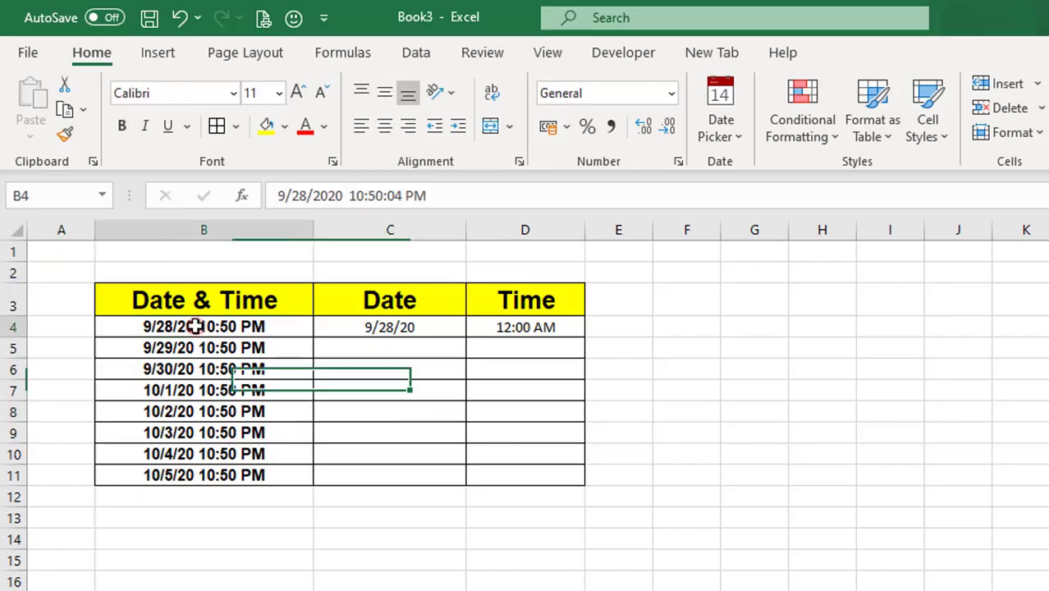
click(346, 327)
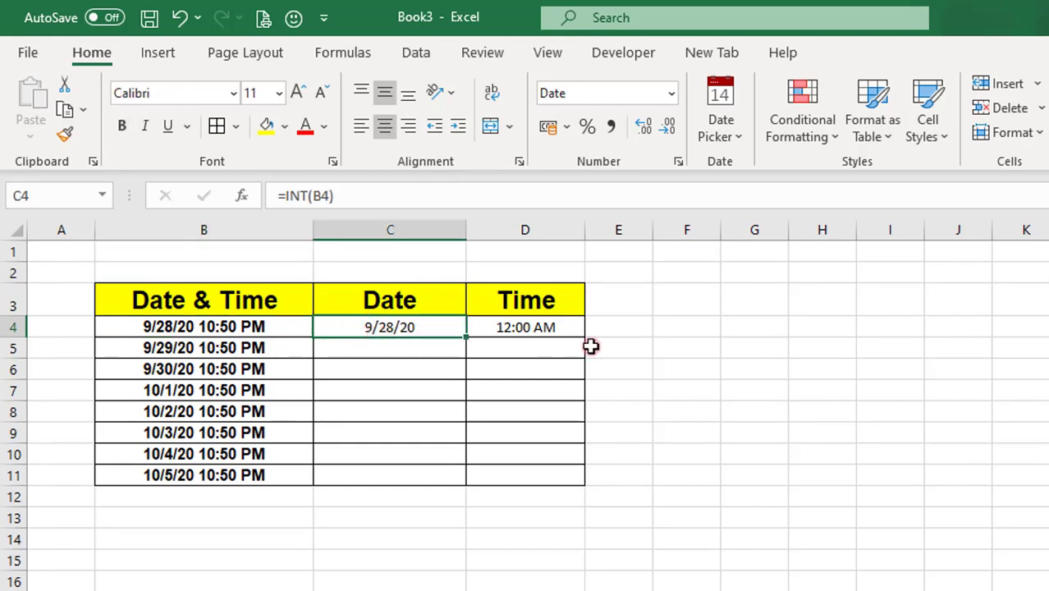
click(498, 327)
drag(380, 325, 513, 328)
key(Delete)
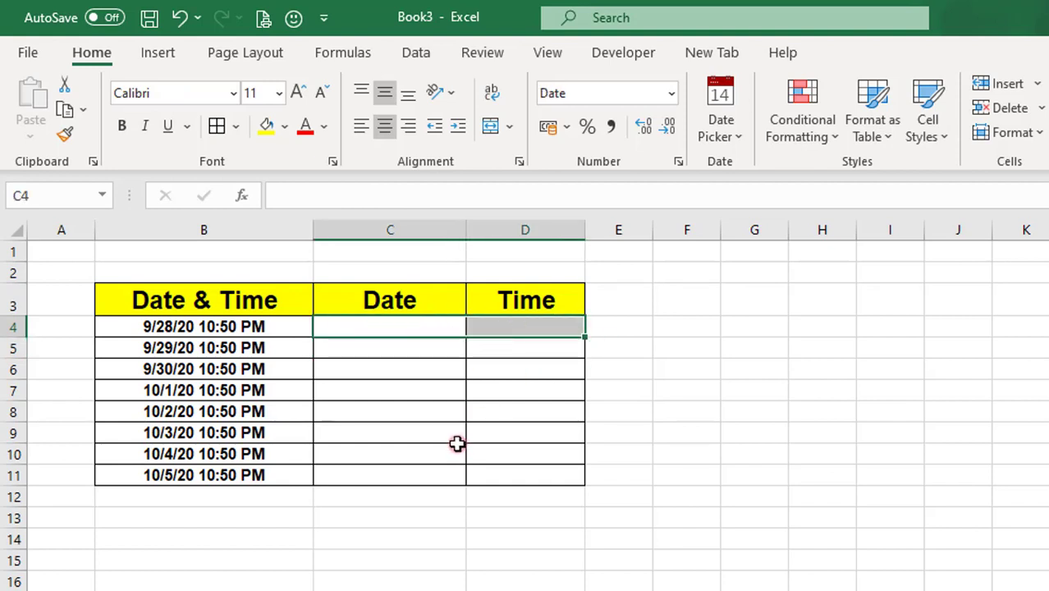
click(456, 449)
Enter the formula =INT(B4) in cell C4 to extract the date from the first date-time value.
click(396, 328)
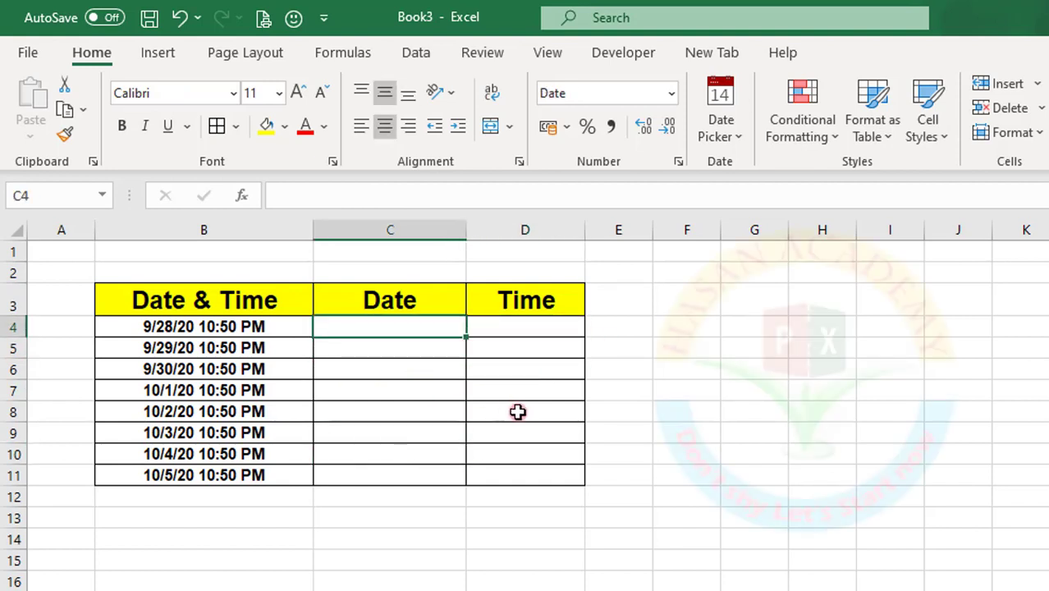
text(=)
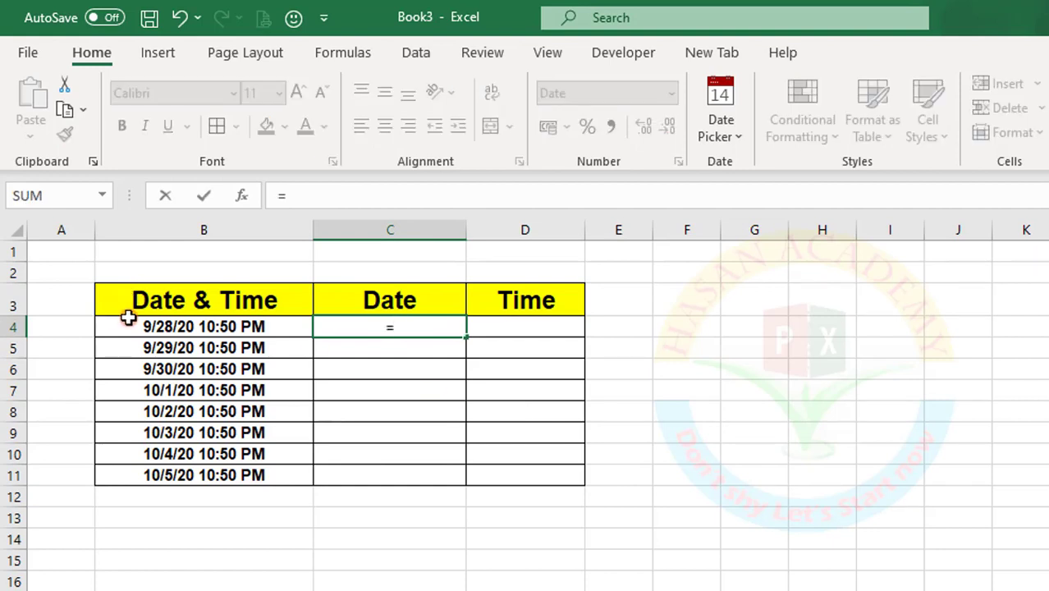
text(int)
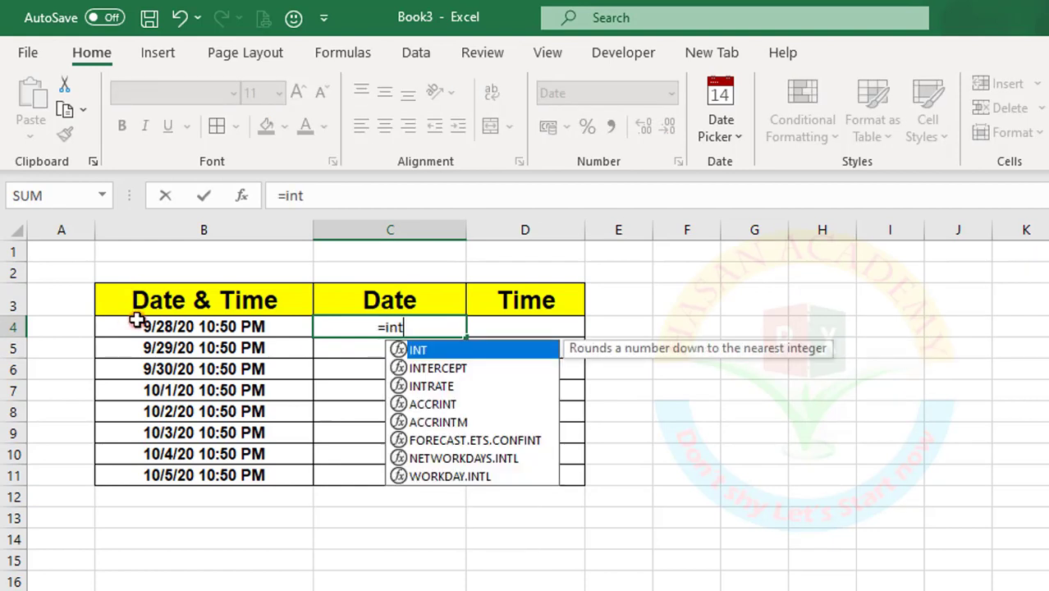
double_click(417, 351)
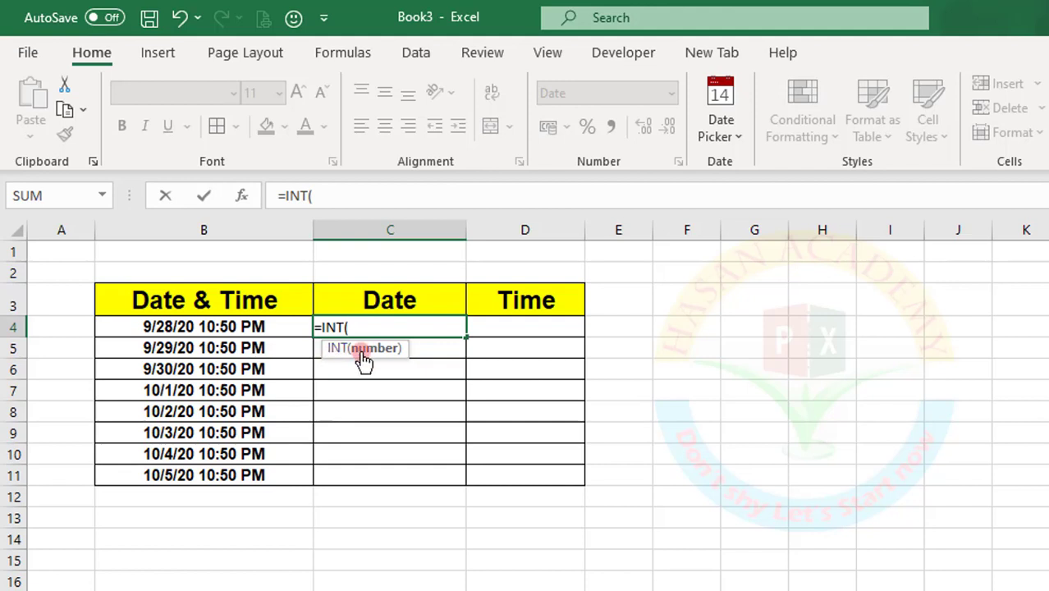
click(187, 327)
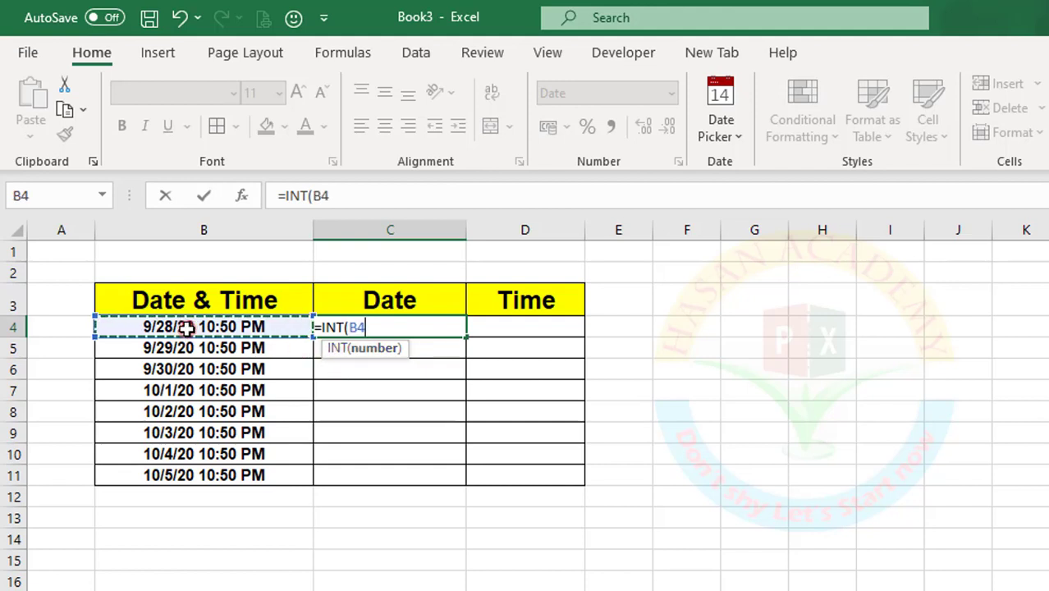
text())
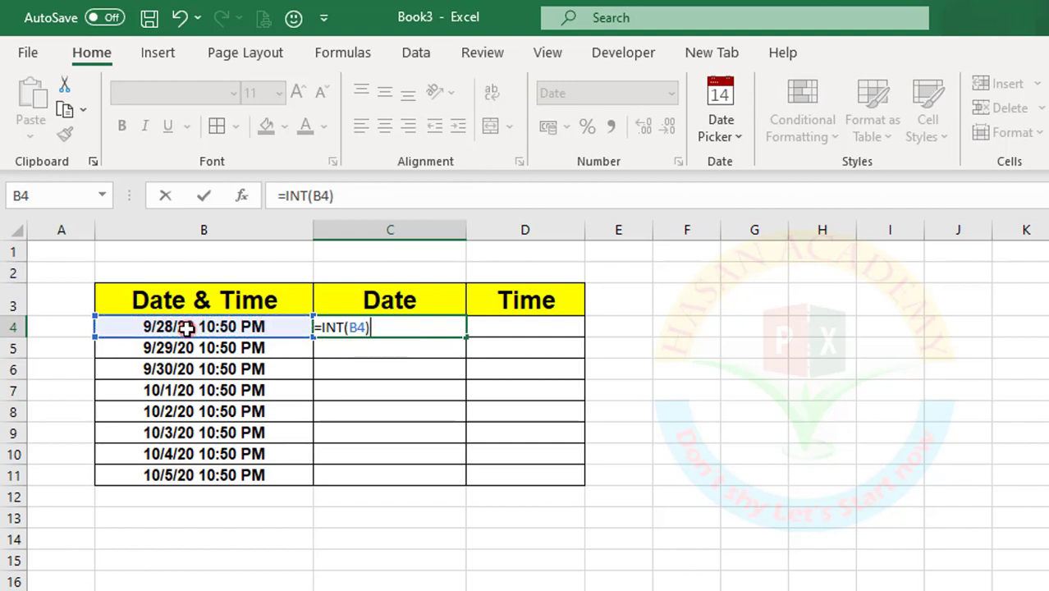
key(Return)
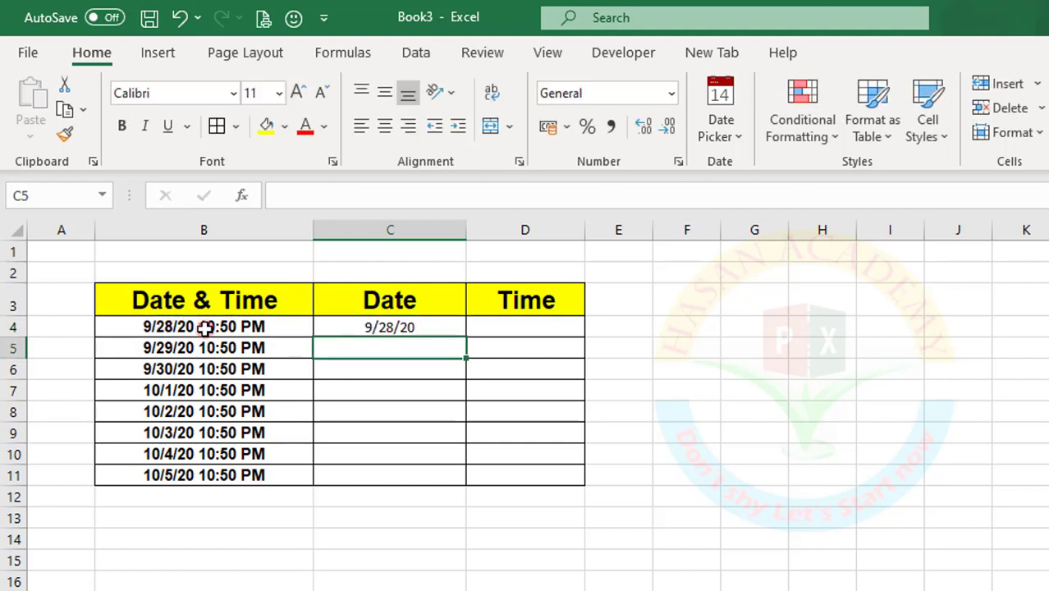
Enter the formula =B4-C4 in cell D4 to get the time by subtracting the extracted date.
click(392, 327)
click(525, 333)
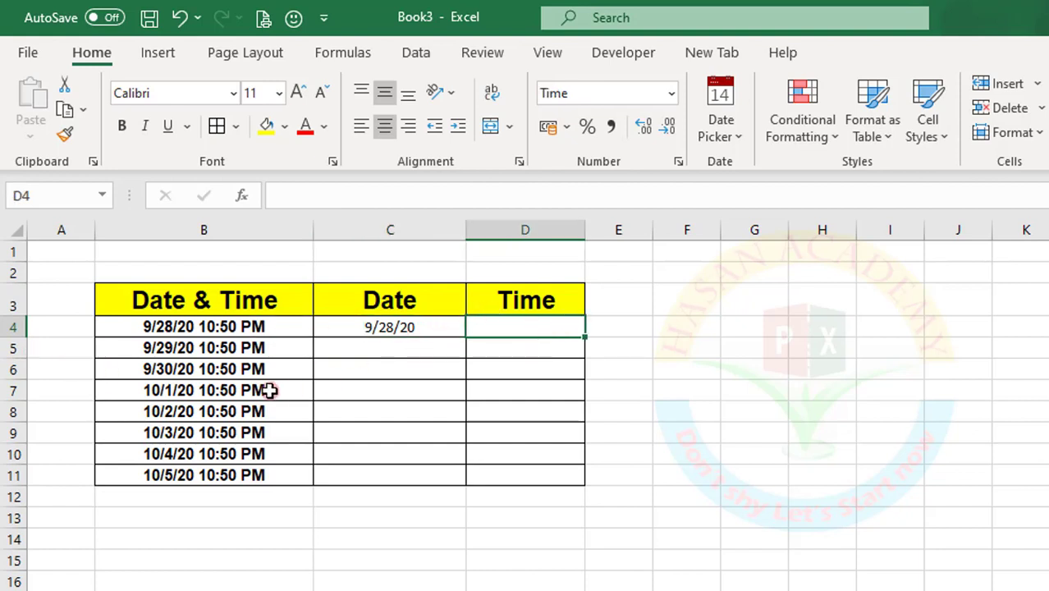
click(379, 327)
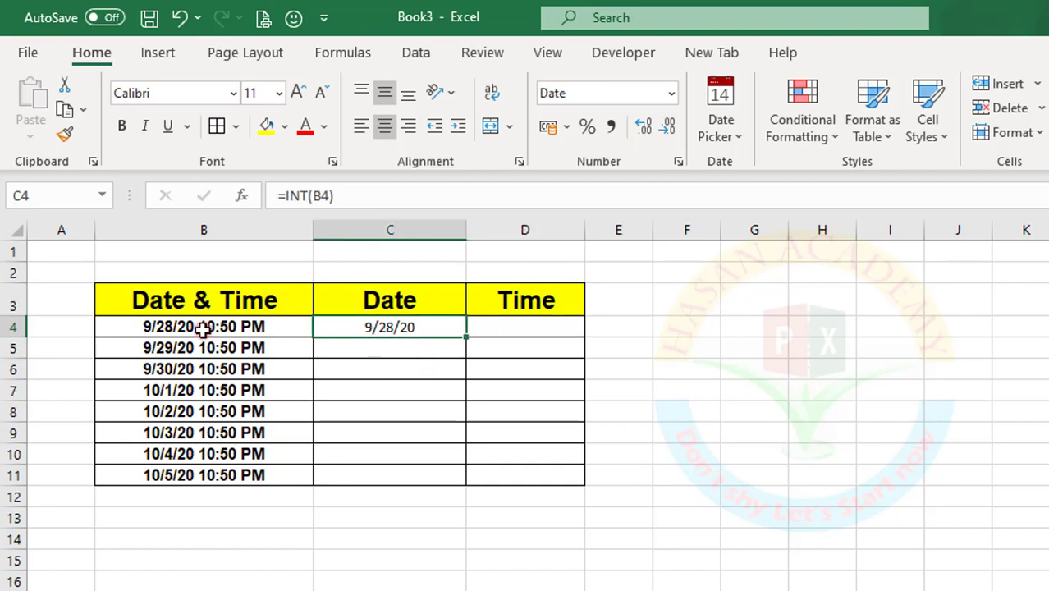
click(181, 326)
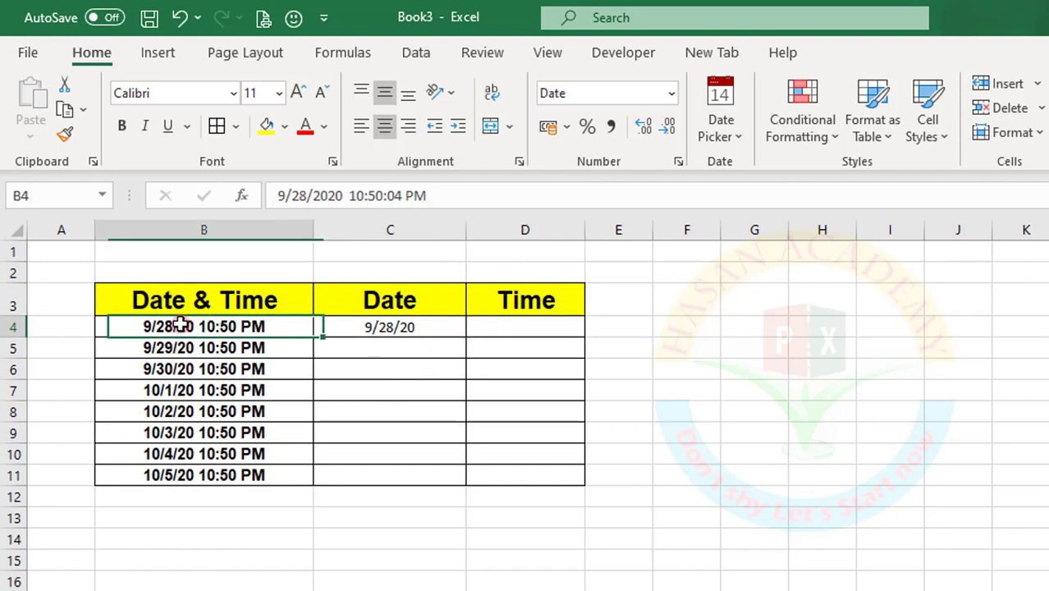
click(504, 327)
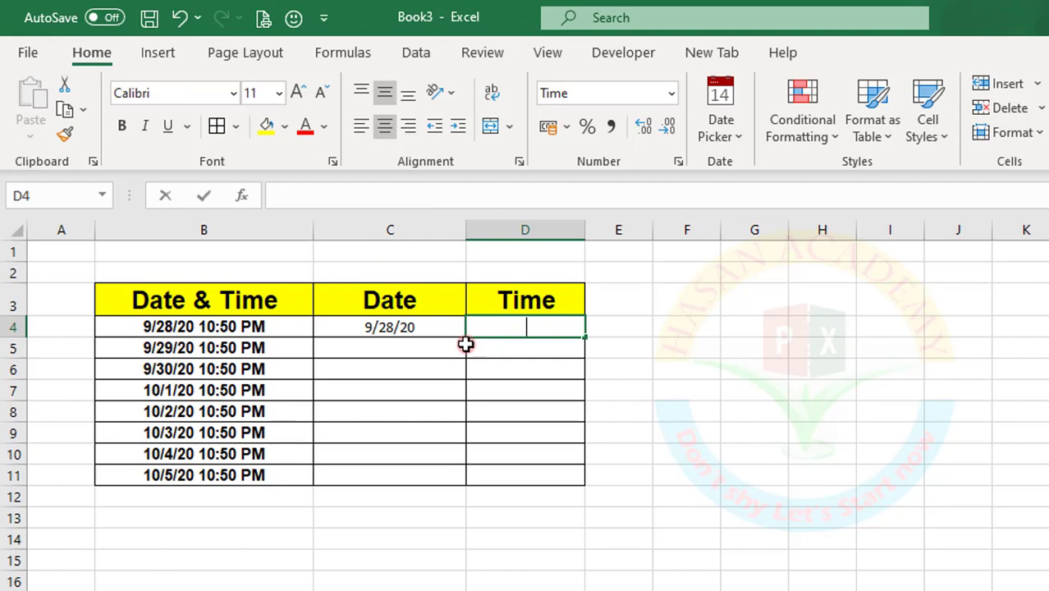
text(=)
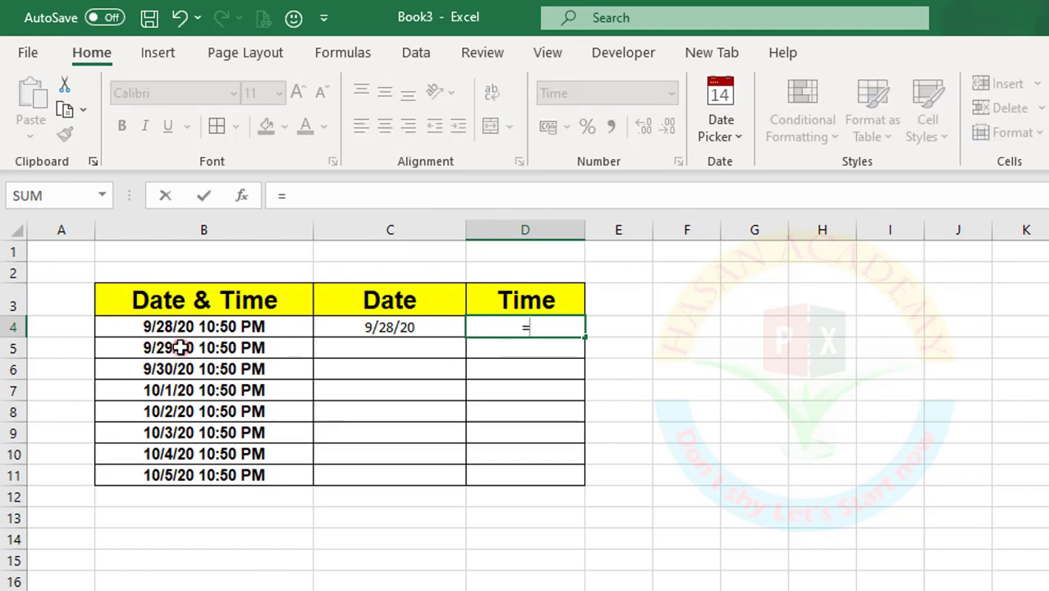
click(156, 327)
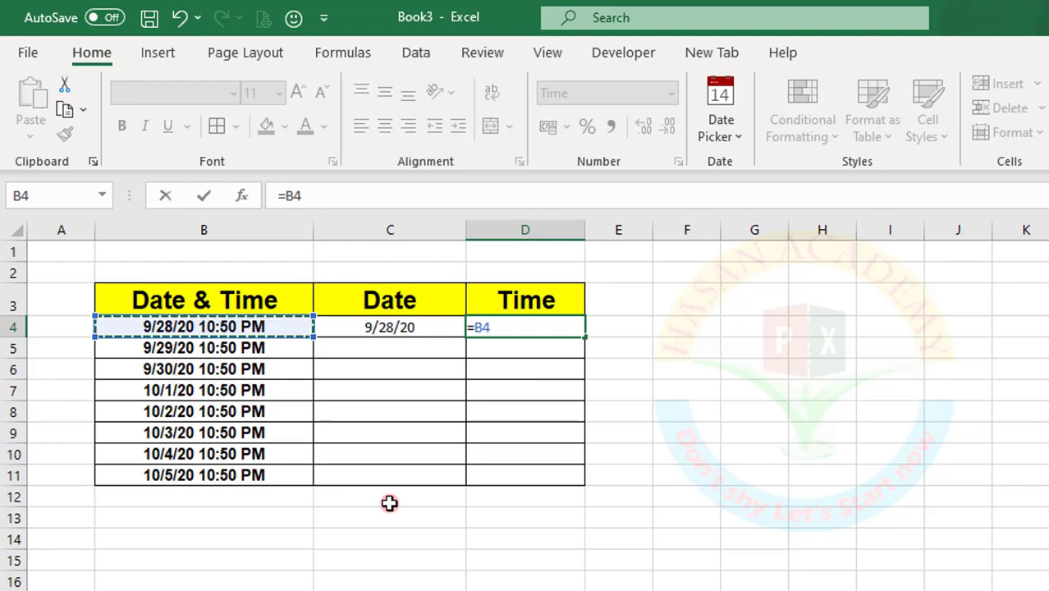
text(-)
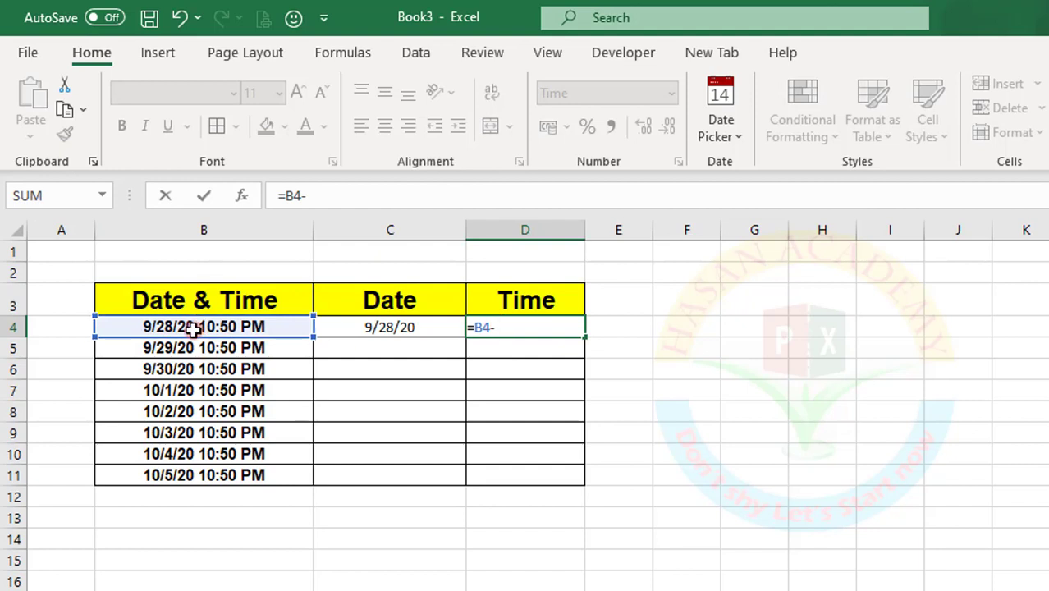
click(344, 328)
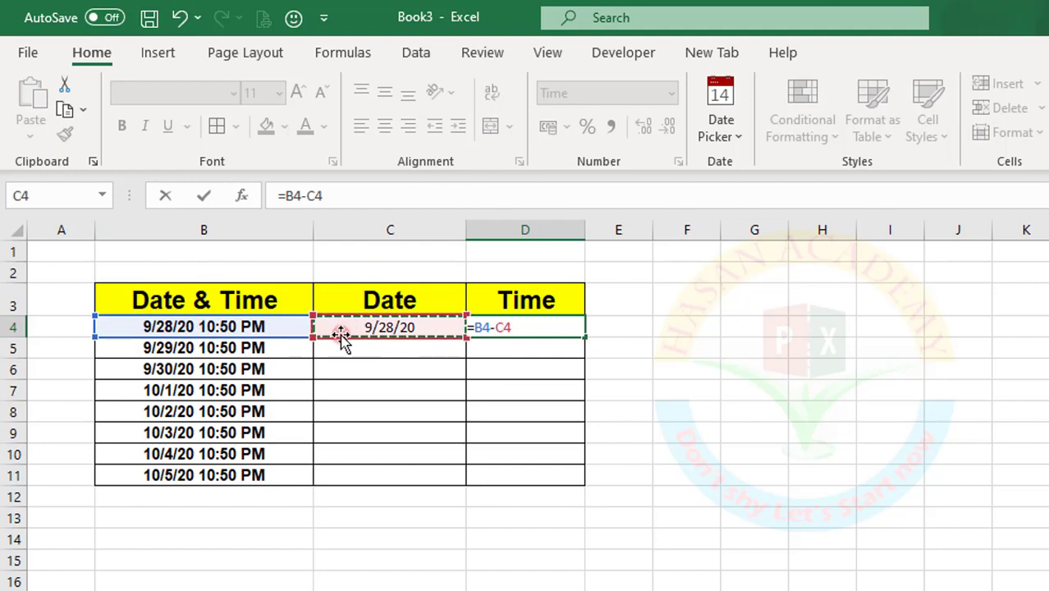
key(Return)
click(494, 328)
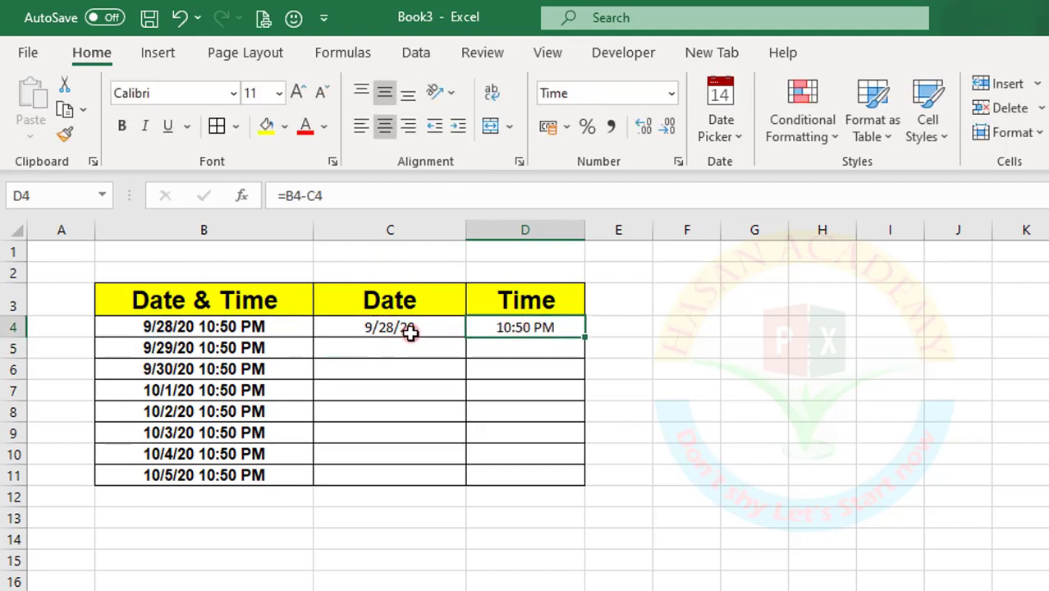
Change the Time formula in D4 to =B4-INT(B4) so it does not depend on the Date column.
click(380, 328)
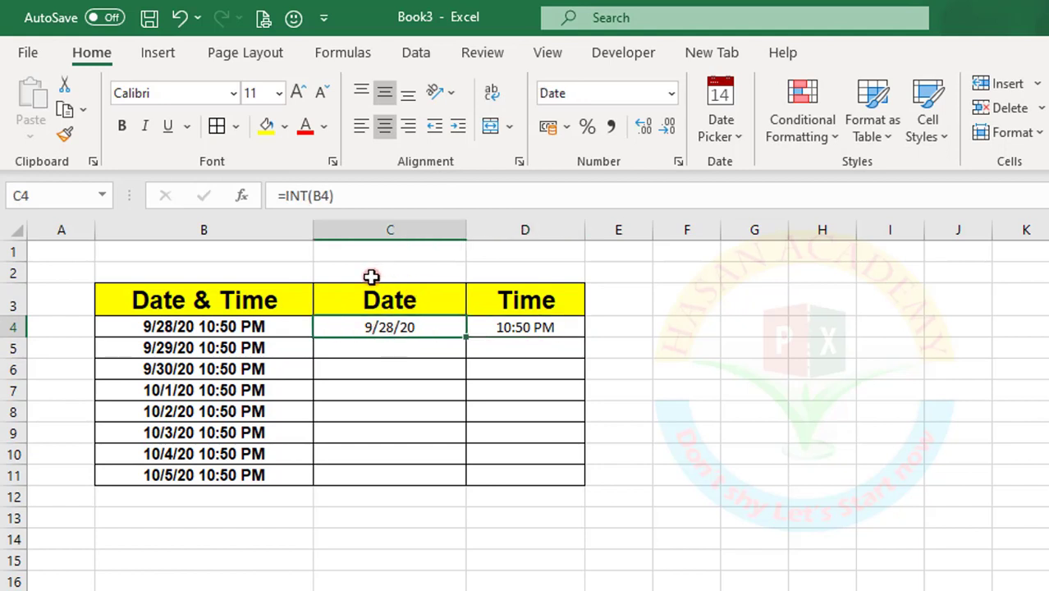
click(531, 326)
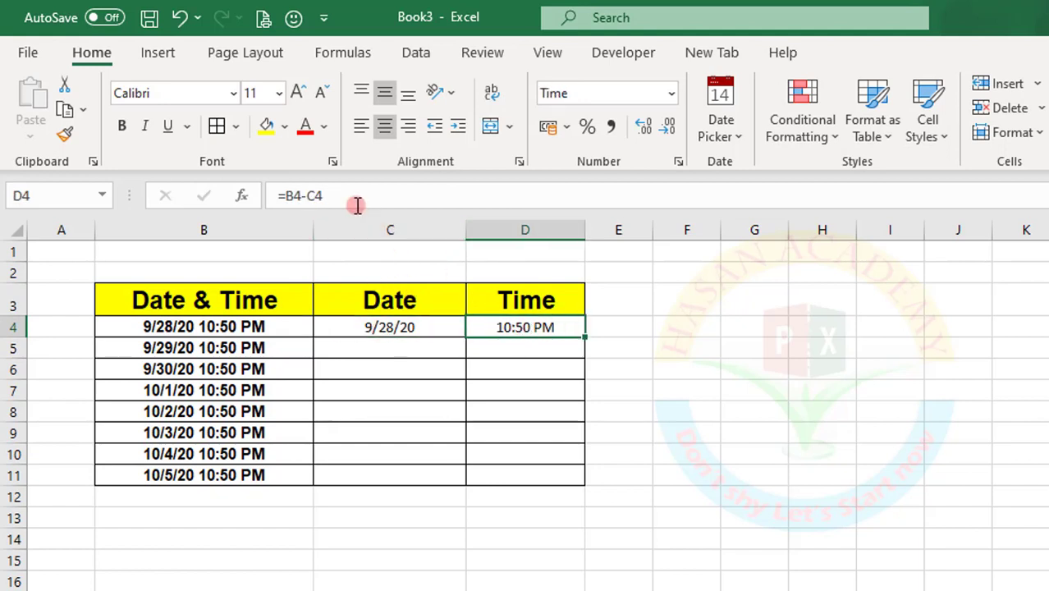
click(357, 205)
key(BackSpace)
key(BackSpace)
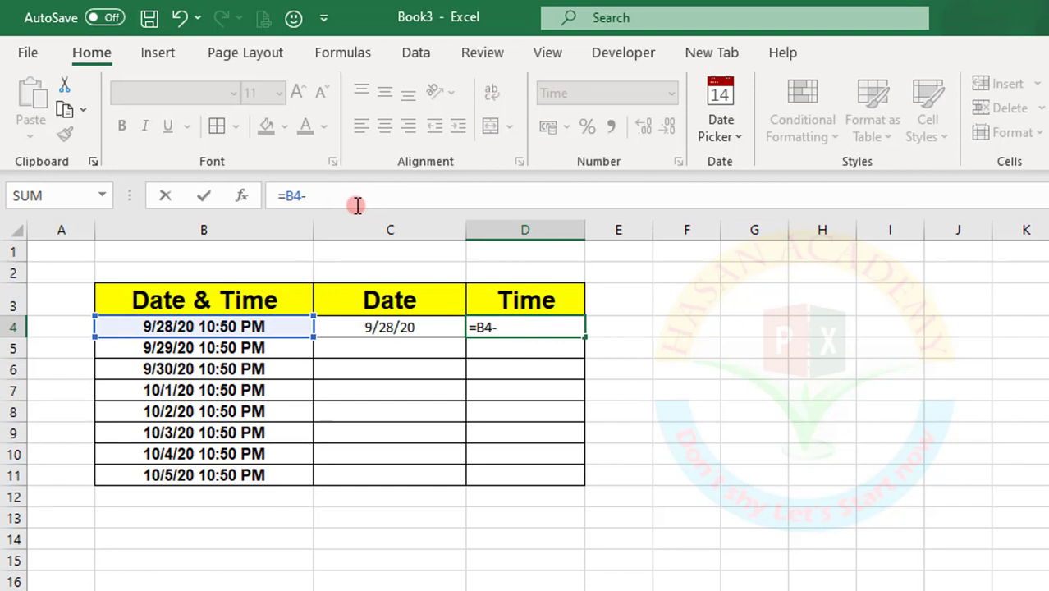
text(int)
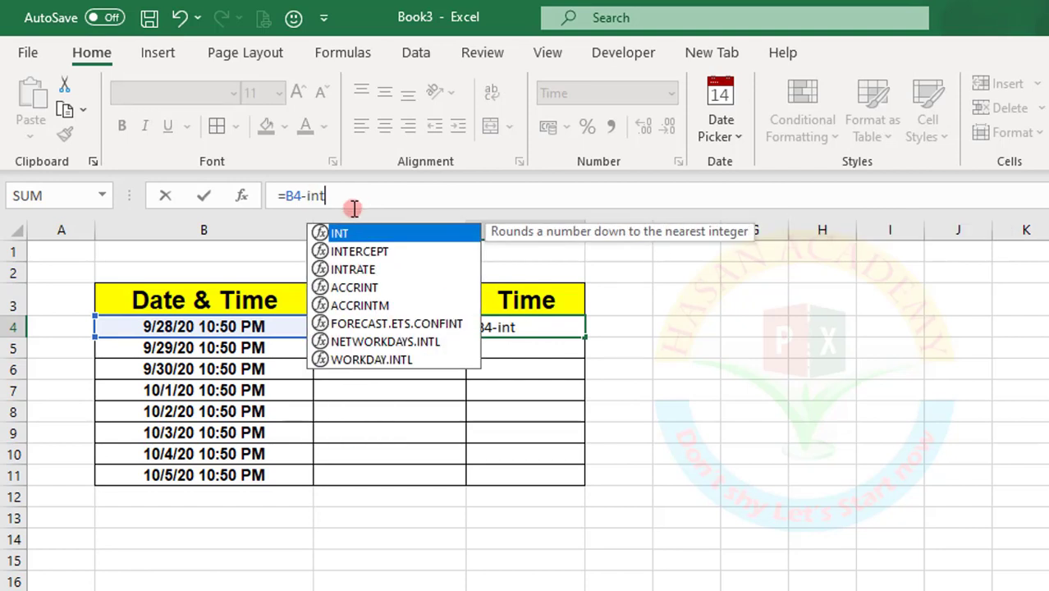
double_click(343, 238)
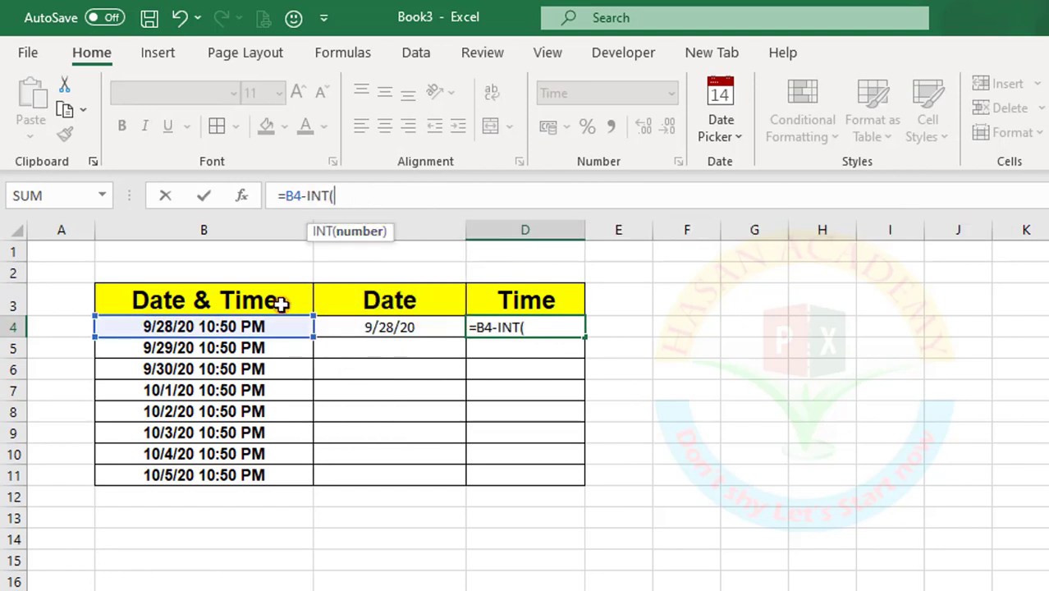
click(218, 325)
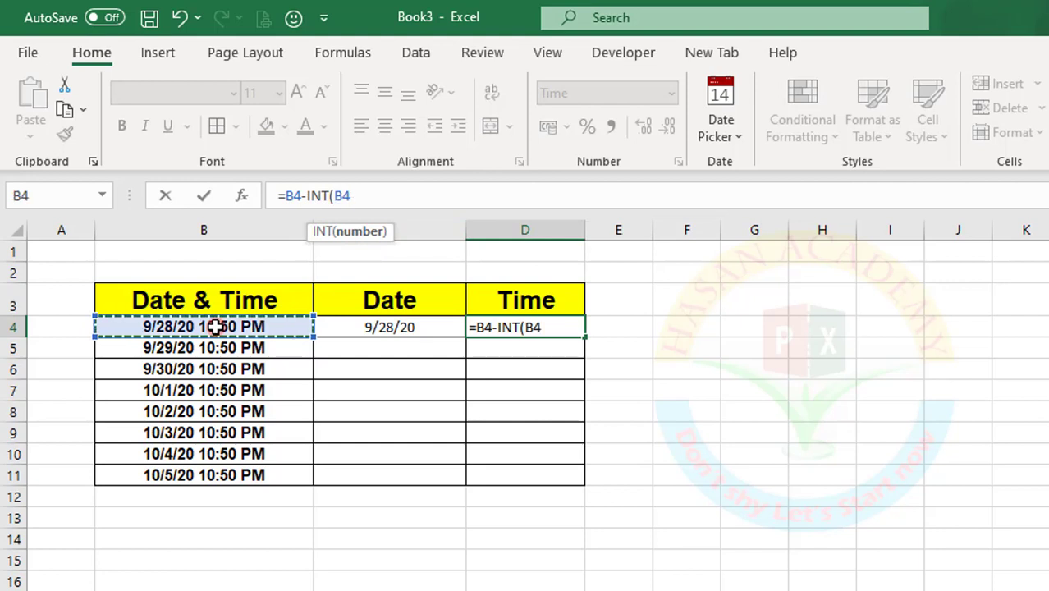
text())
key(Return)
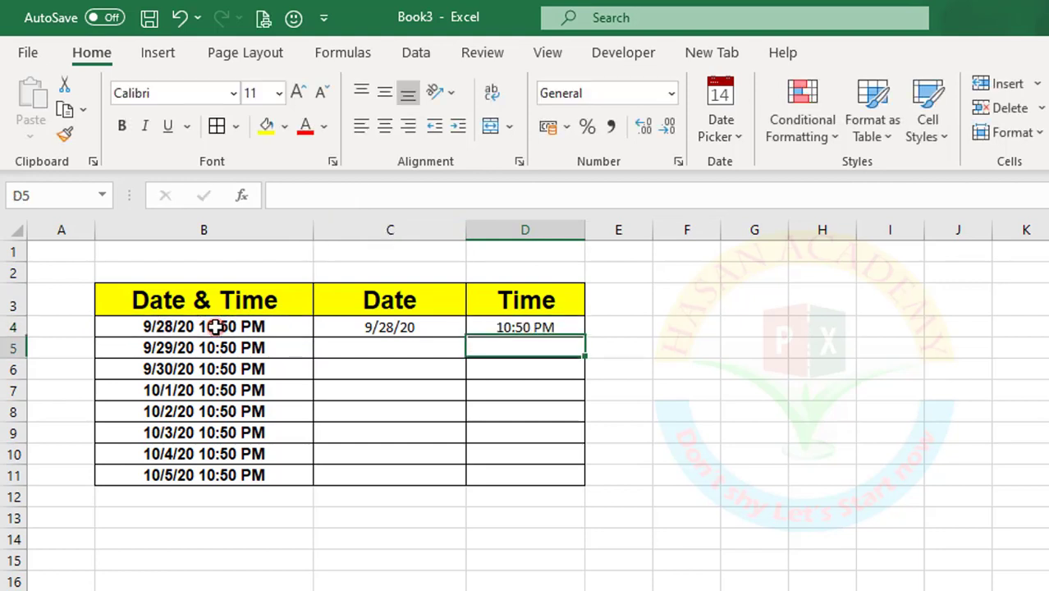
Fill the Date and Time formulas from C4:D4 down through row 11.
click(358, 328)
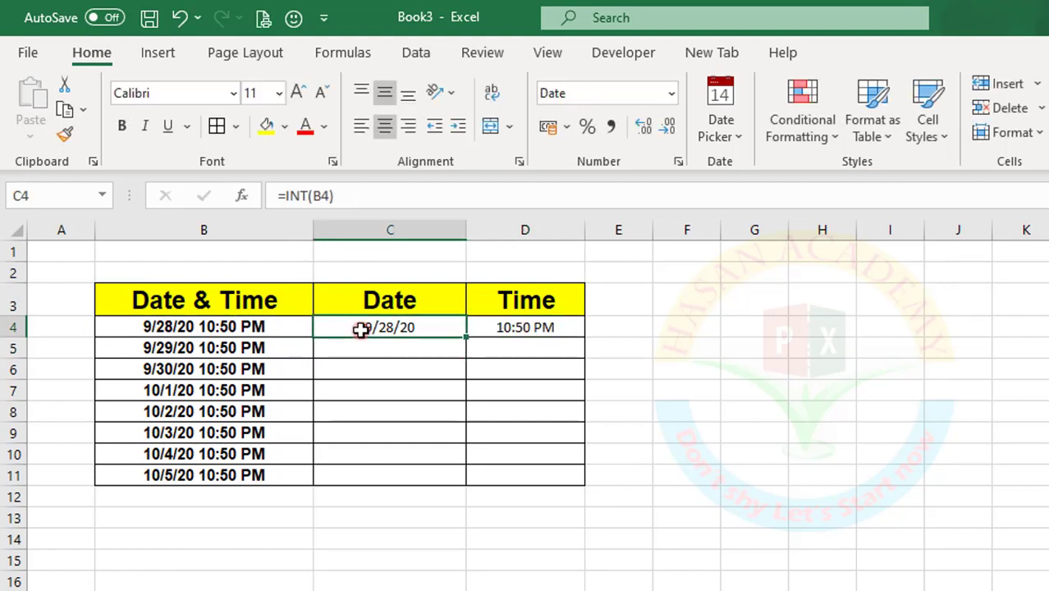
click(515, 330)
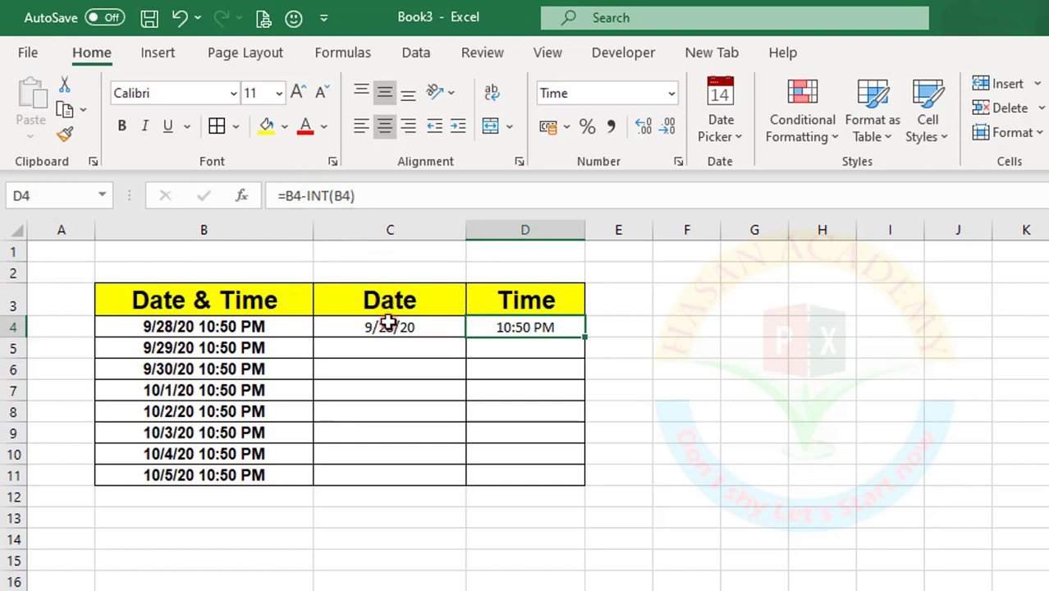
drag(342, 326, 555, 344)
drag(593, 424, 585, 480)
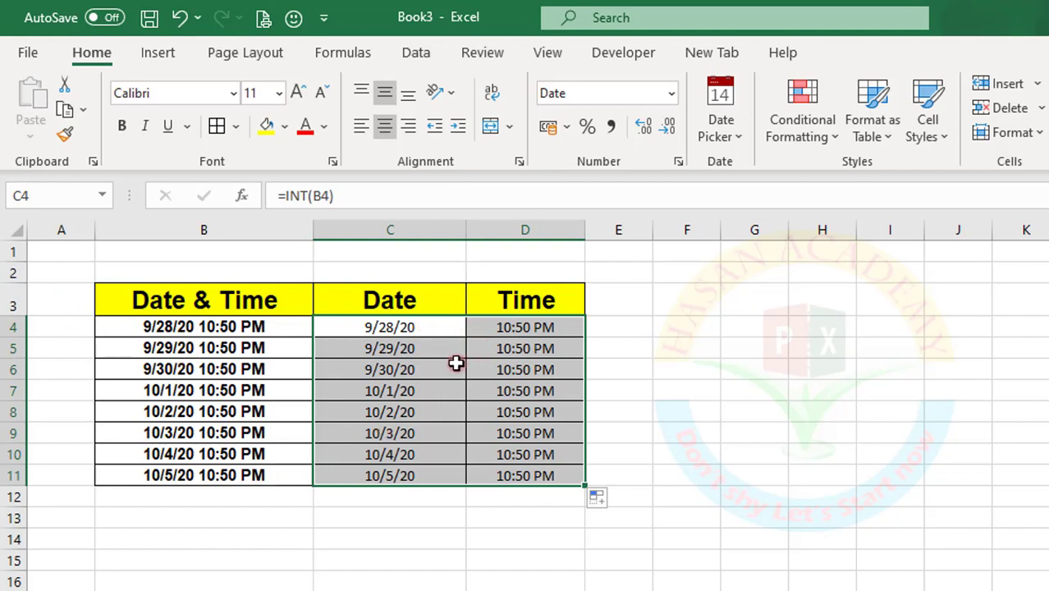
click(698, 414)
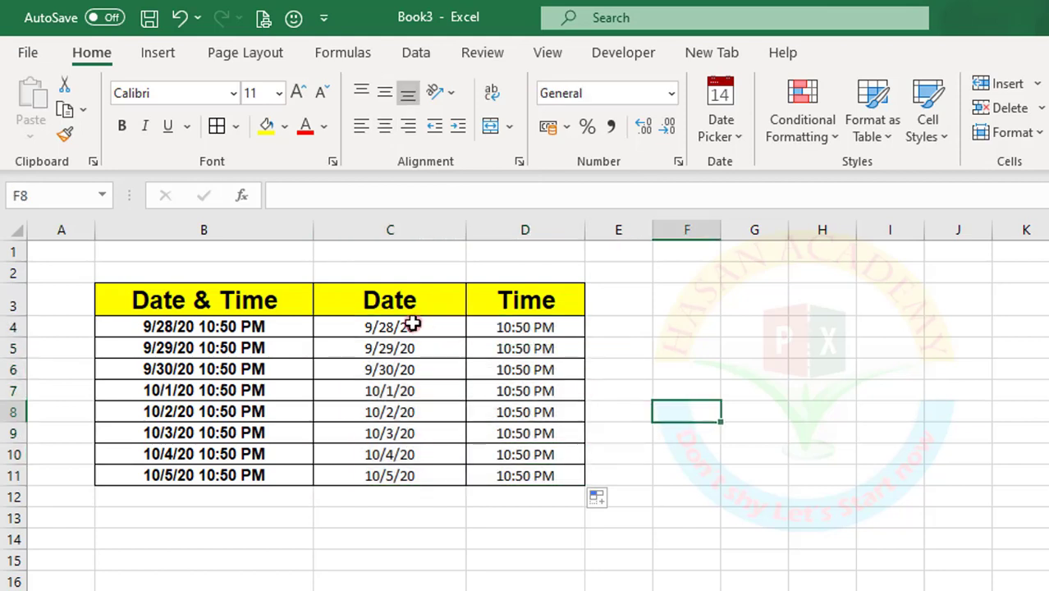
drag(412, 325, 414, 474)
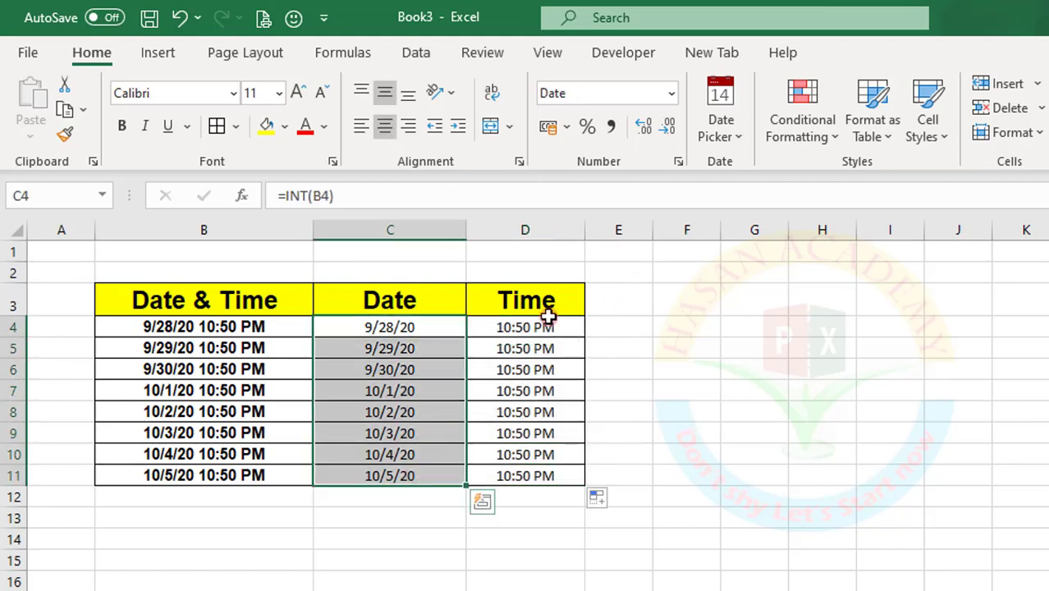
drag(545, 328, 538, 475)
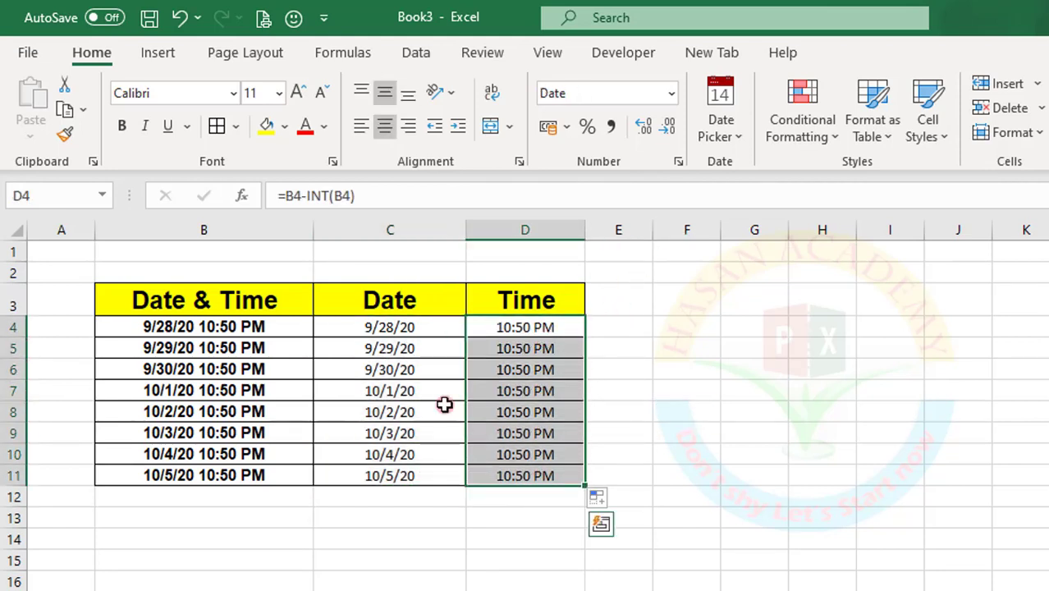
Check the number format category and type applied to the Date column values in C4:C11.
drag(386, 327, 383, 473)
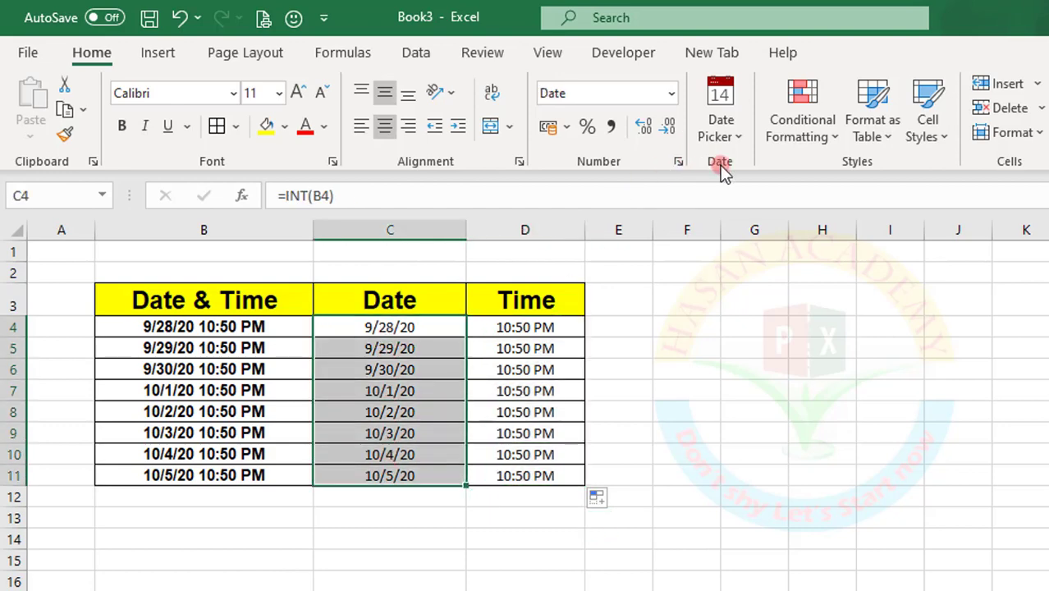
click(678, 162)
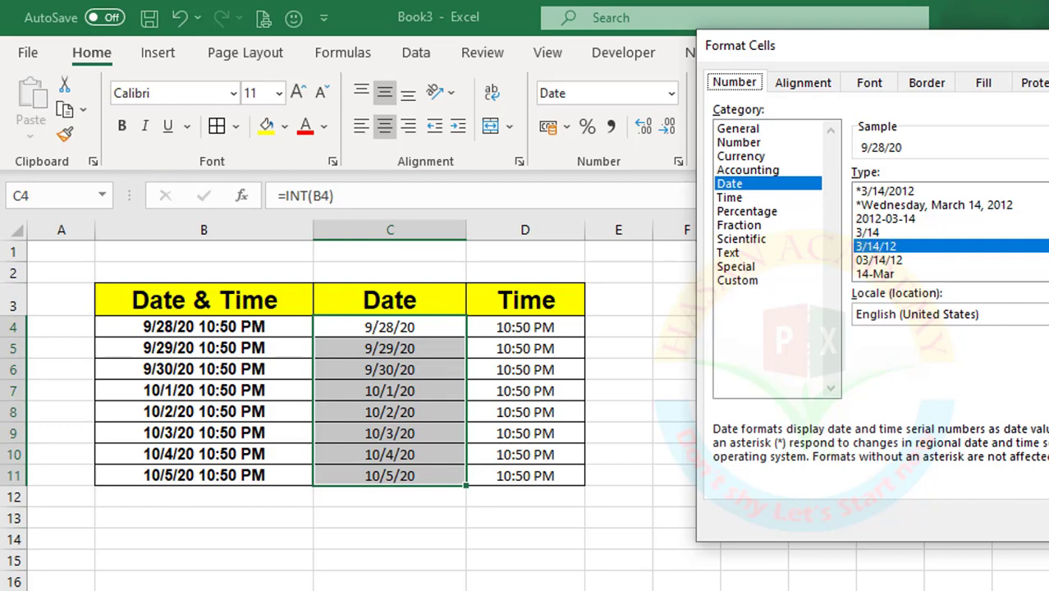
key(Return)
Check the number format category and type applied to the Time column values in D4:D11.
drag(543, 326, 533, 475)
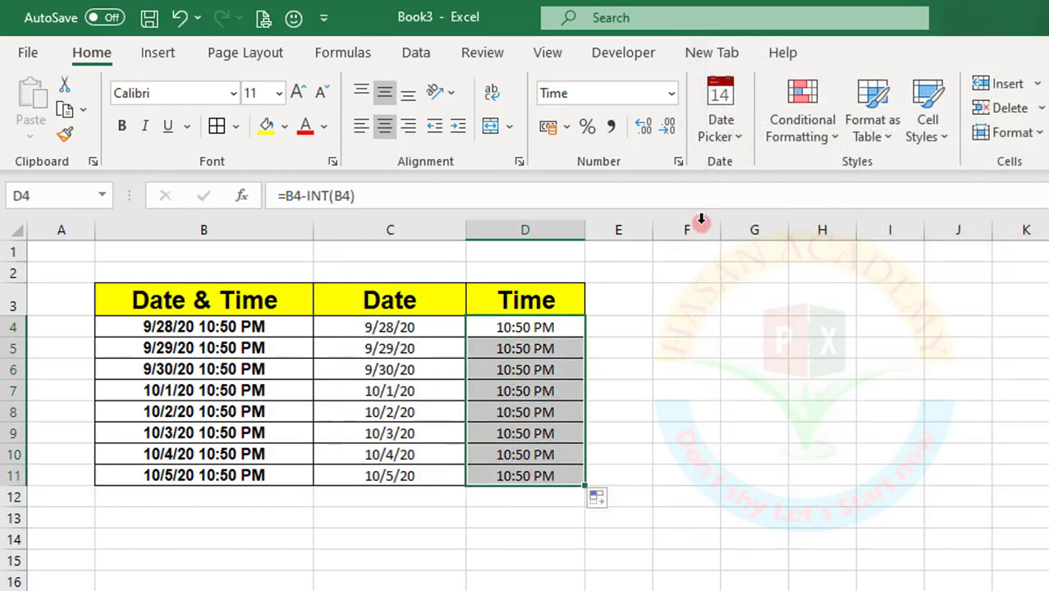
click(680, 163)
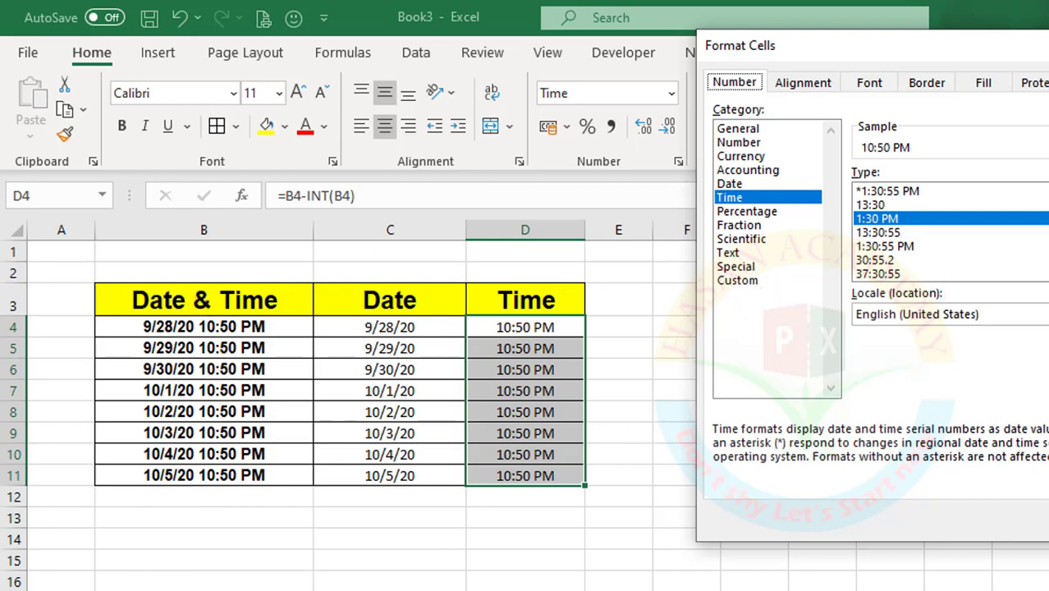
key(Return)
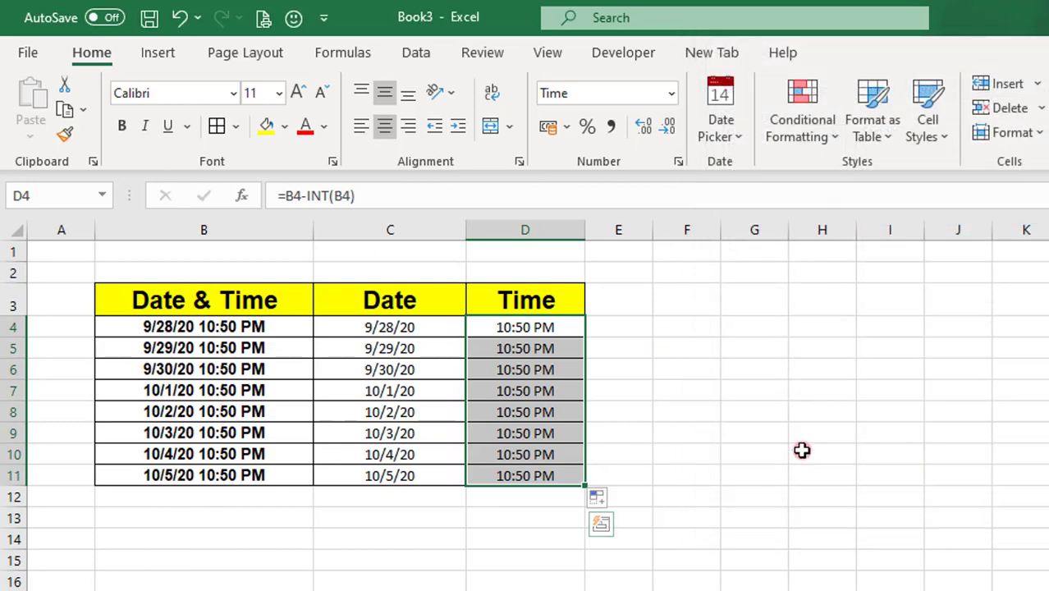
click(801, 453)
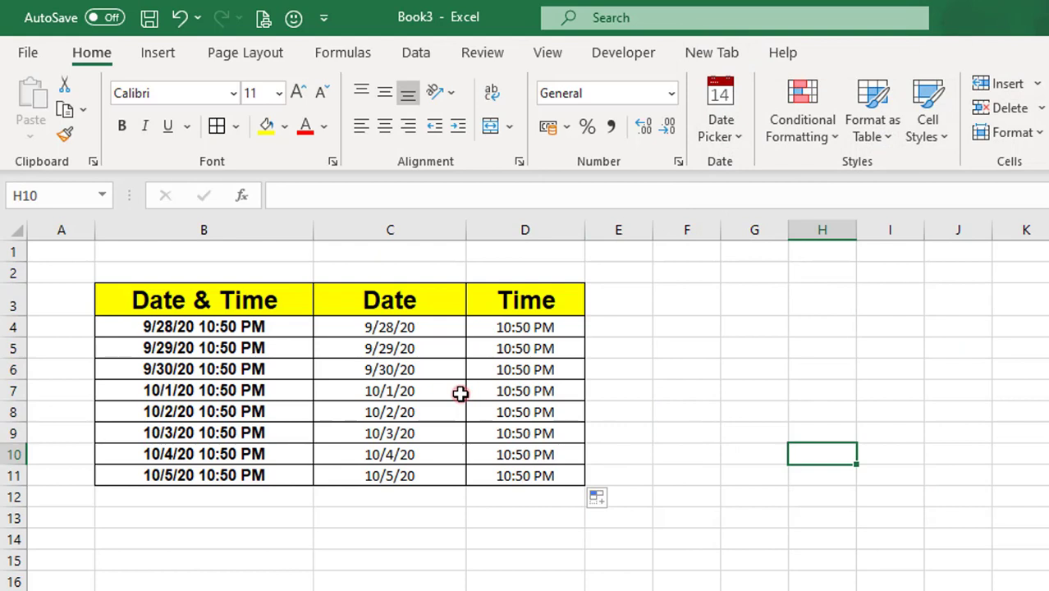